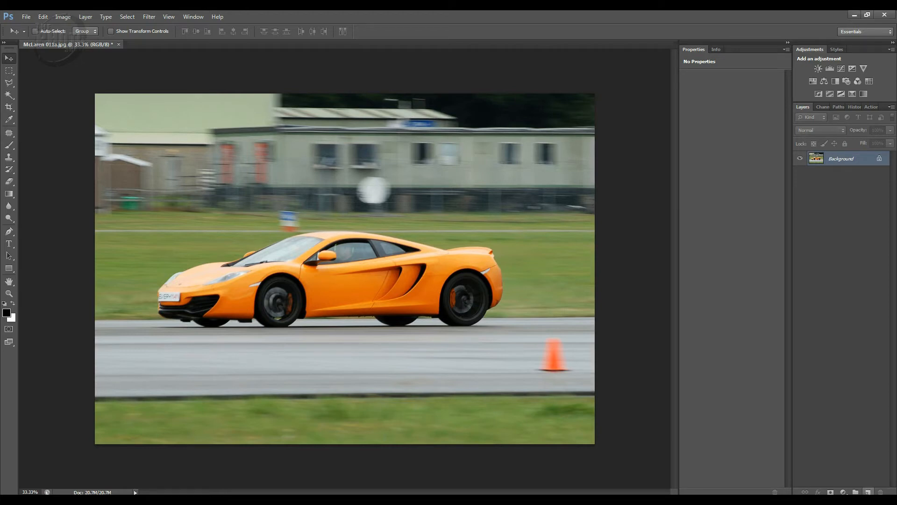
Step: Add a new empty layer above the Background and check its emptiness by hiding and reshowing the Background
left_click(867, 491)
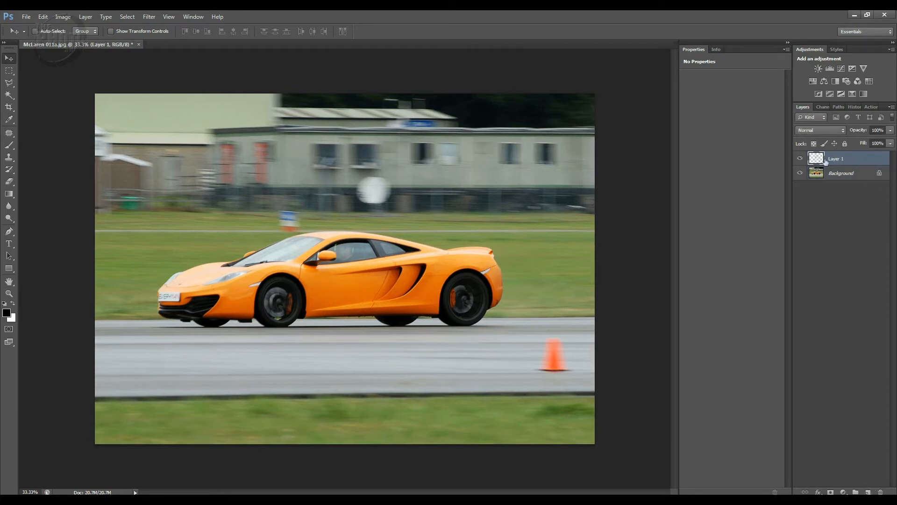
left_click(800, 173)
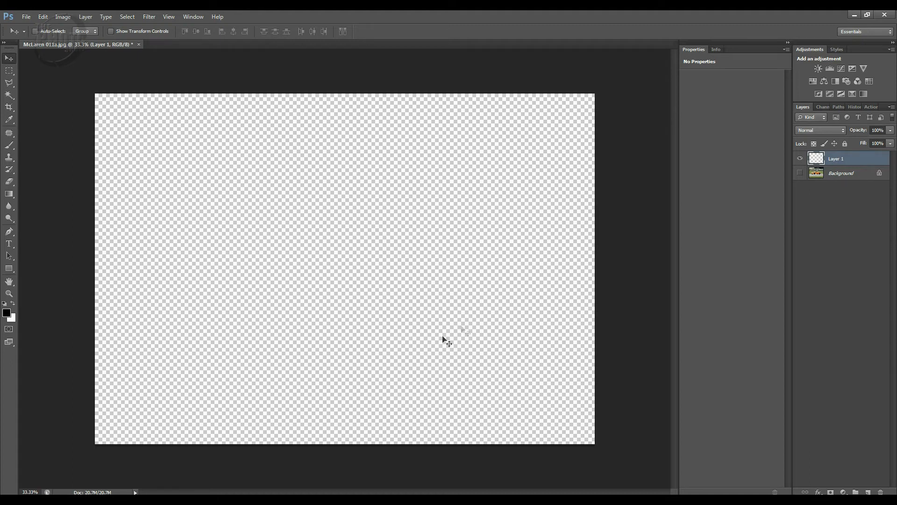
left_click(800, 173)
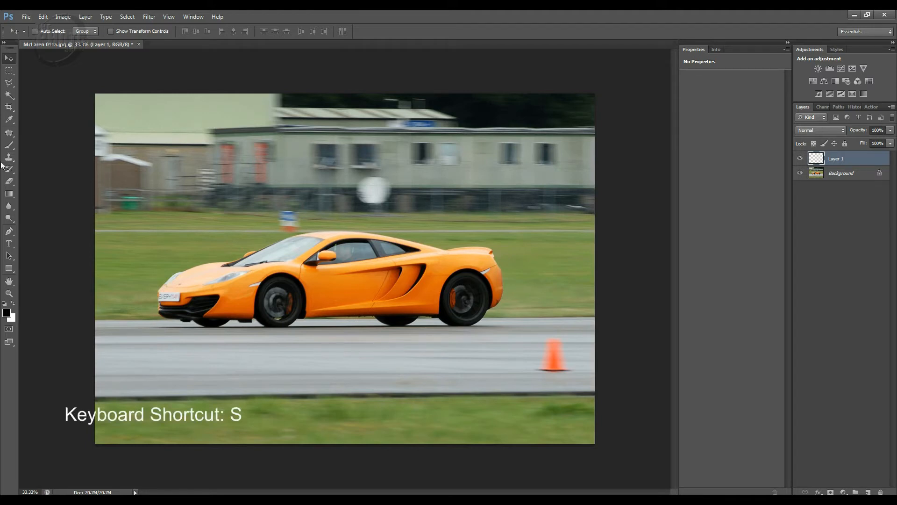
Step: Activate the Clone Stamp tool and try out a larger and a smaller brush size, ending at 150
key("s")
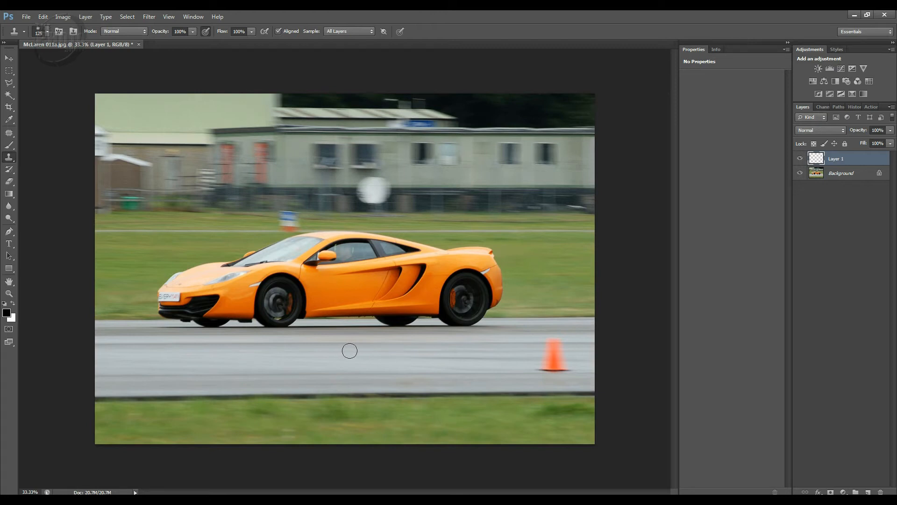
key("bracketright")
key("bracketright")
key("bracketright")
key("bracketright")
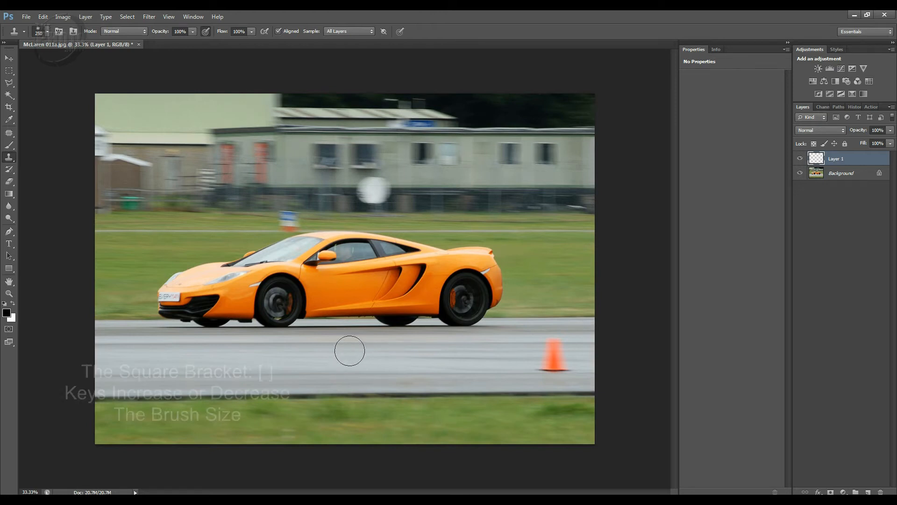
key("bracketleft")
key("bracketleft")
key("bracketleft")
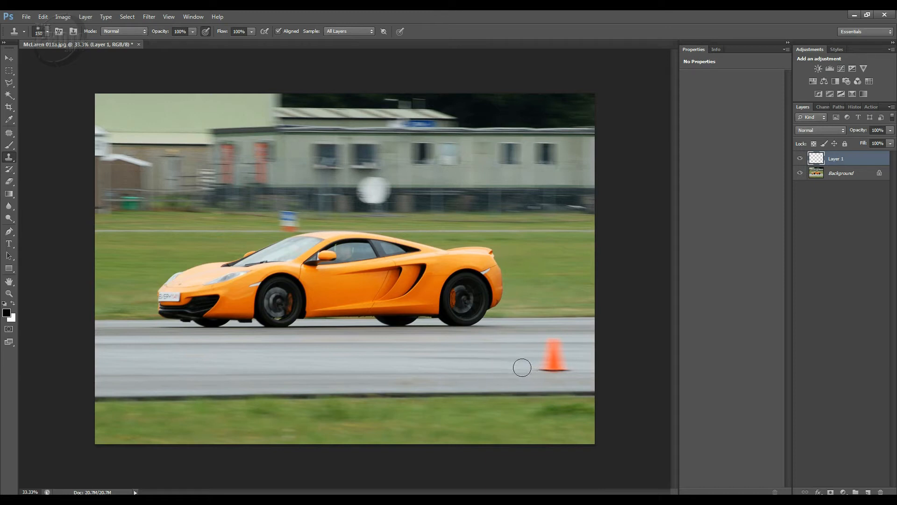
Step: Set the Clone Stamp brush size to 400, sample the orange cone and stamp three copies in a row along the road
key("bracketright")
key("bracketright")
key("bracketright")
key("bracketright")
key("bracketright")
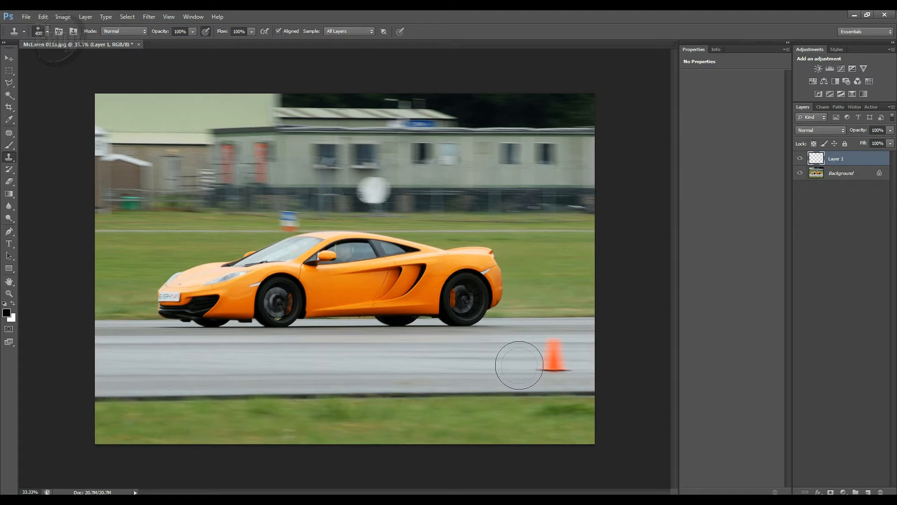
left_click(555, 356, "alt")
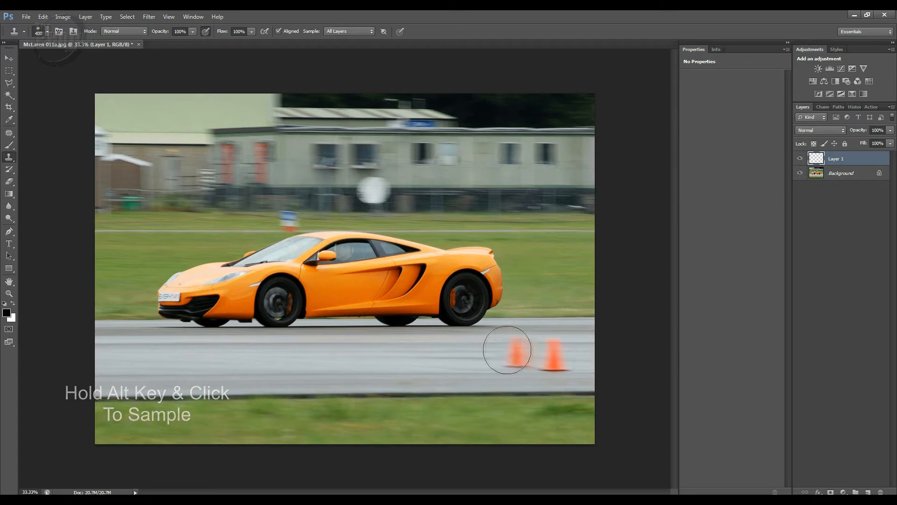
left_click_drag(491, 356, 492, 358)
left_click(492, 357)
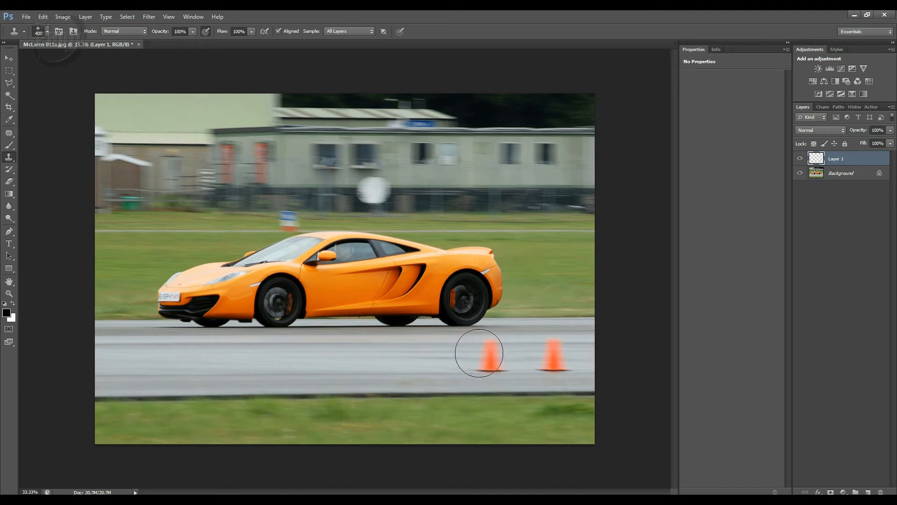
left_click_drag(425, 354, 432, 358)
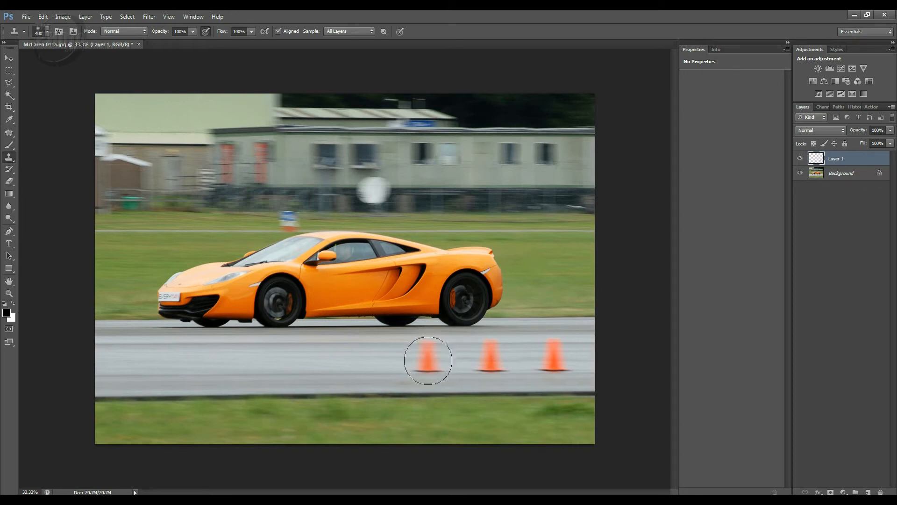
mouse_move(375, 355)
left_mouse_down()
mouse_move(362, 354)
mouse_move(365, 365)
left_mouse_up()
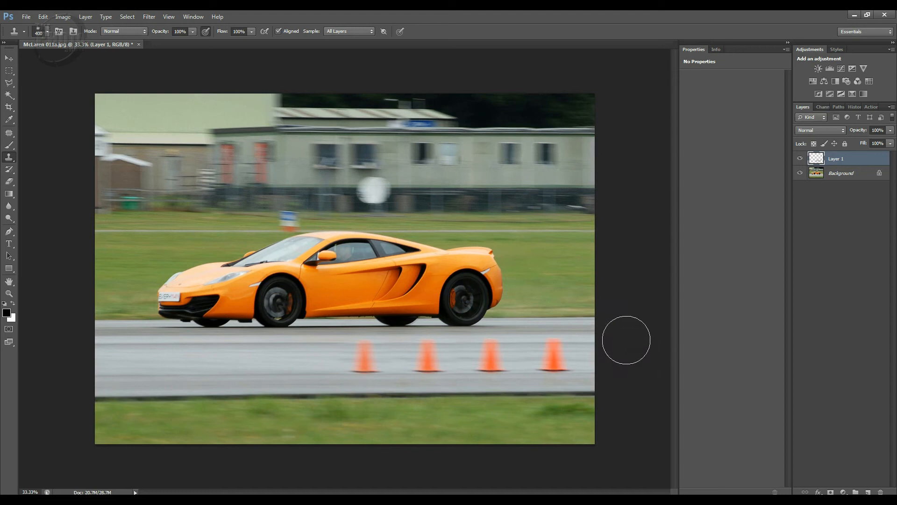
Step: Delete the layer holding the cloned cones and add a fresh empty layer above the Background
double_click(865, 159)
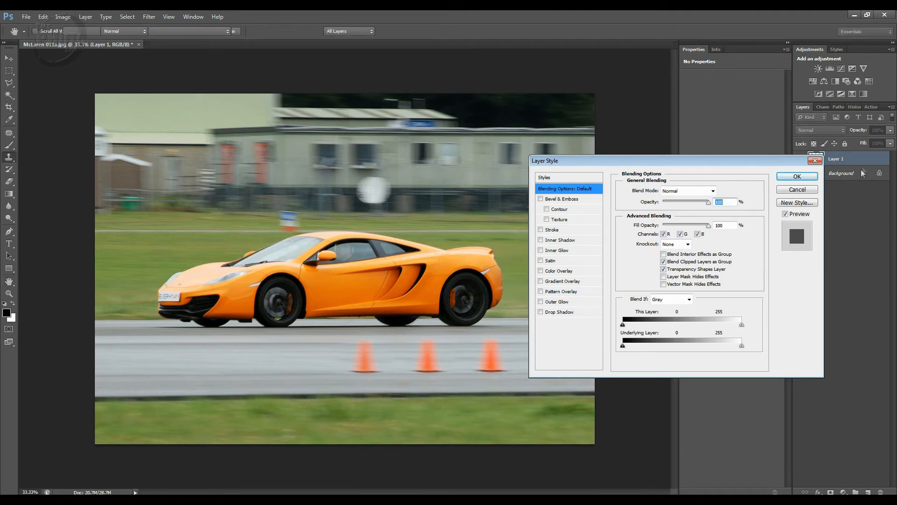
left_click(815, 161)
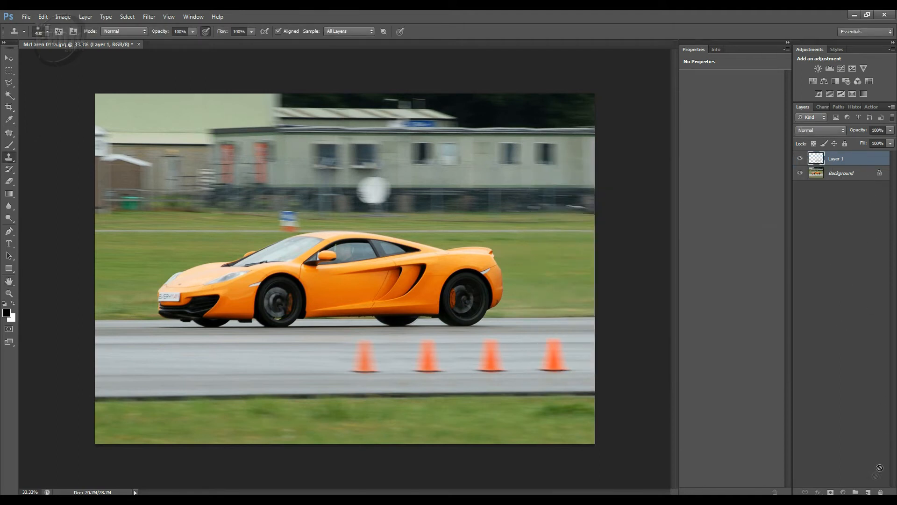
left_click(880, 492)
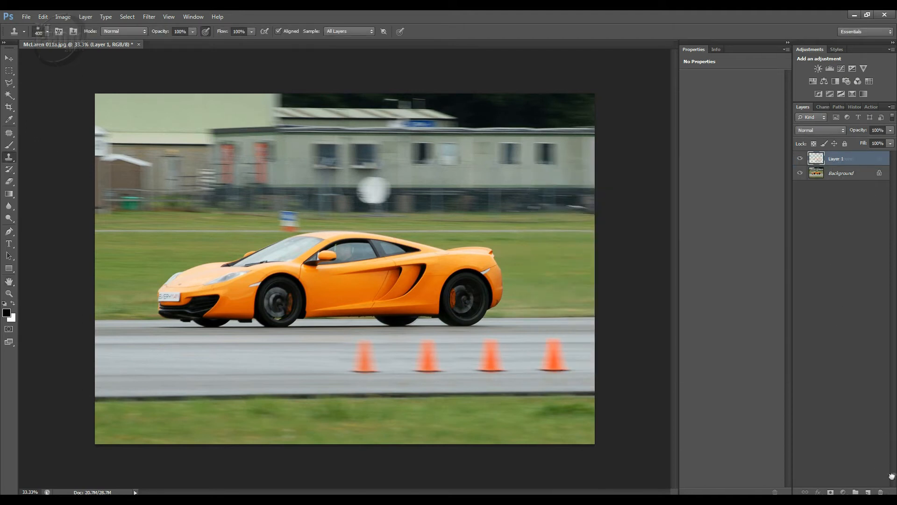
left_click(867, 491)
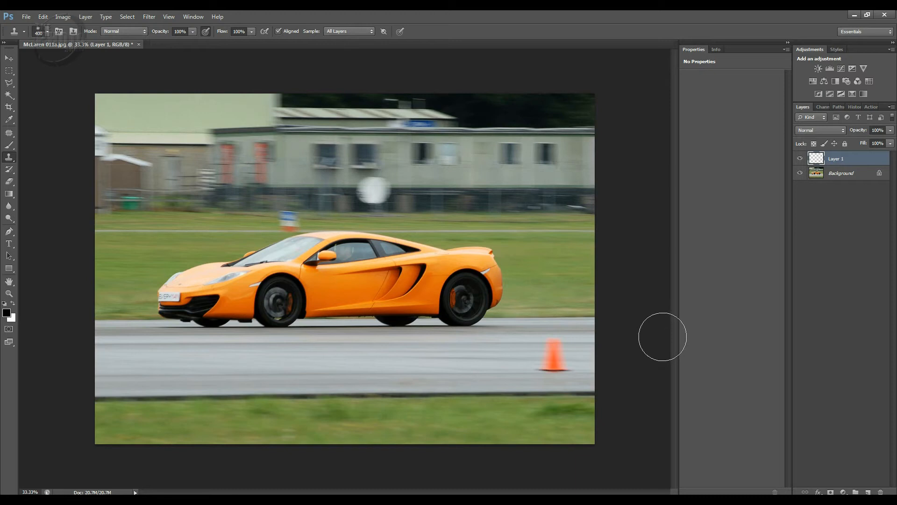
Step: Set the Clone Stamp brush size to 175, try cloning the road near the cone, and undo the trial stroke
key("z")
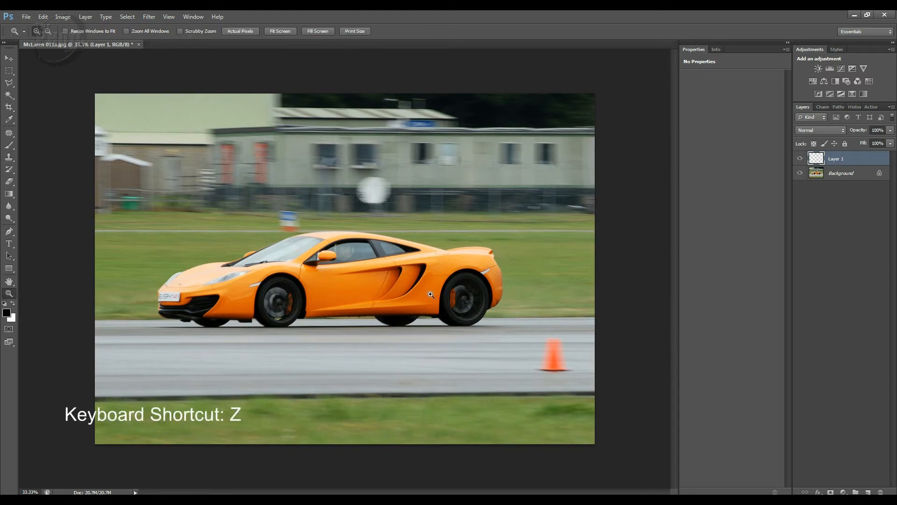
left_click_drag(592, 425, 596, 423)
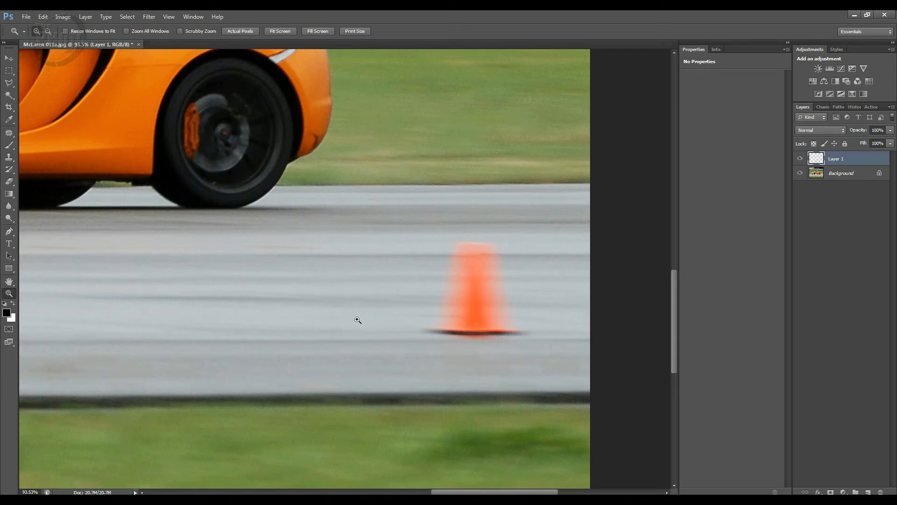
key("s")
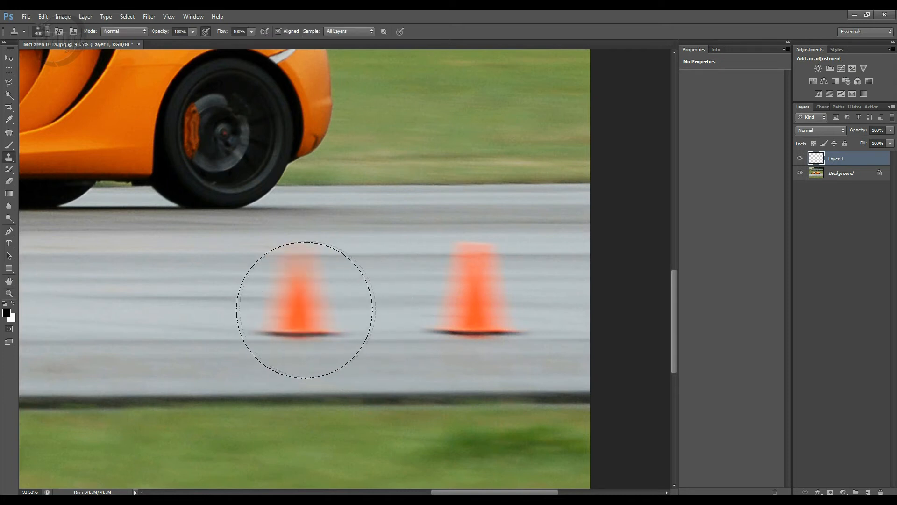
key("bracketleft")
key("bracketleft")
key("bracketleft")
key("bracketleft")
left_click_drag(314, 311, 386, 330)
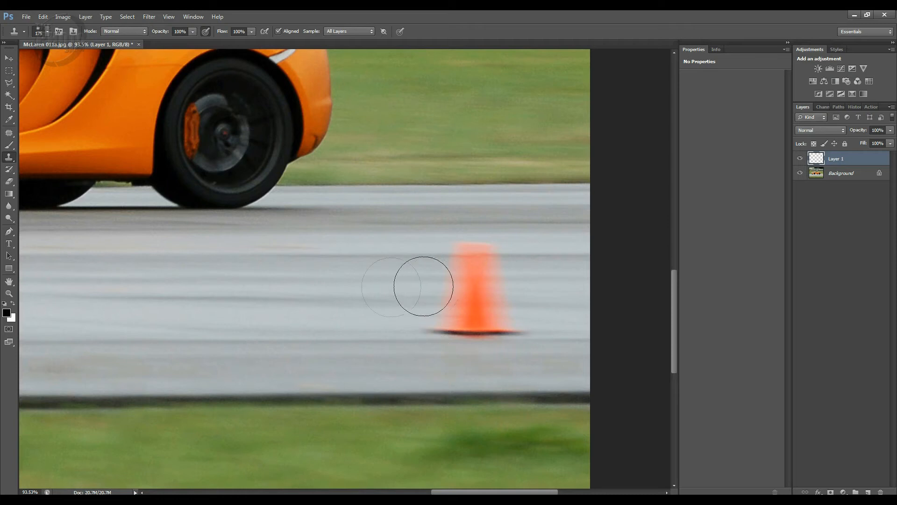
left_click(318, 339)
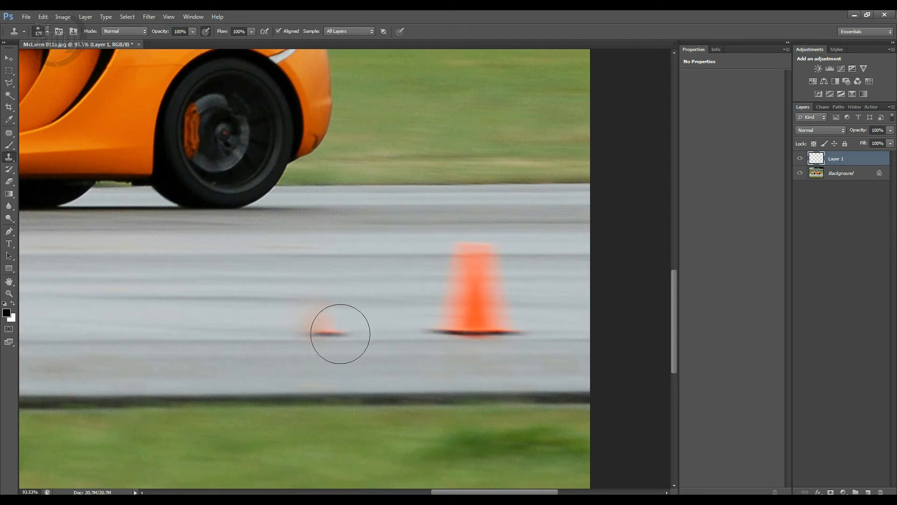
key("ctrl+alt+z")
Step: Sample the clean road beside the orange cone and clone it over the cone until the cone is removed
left_click(320, 343, "alt")
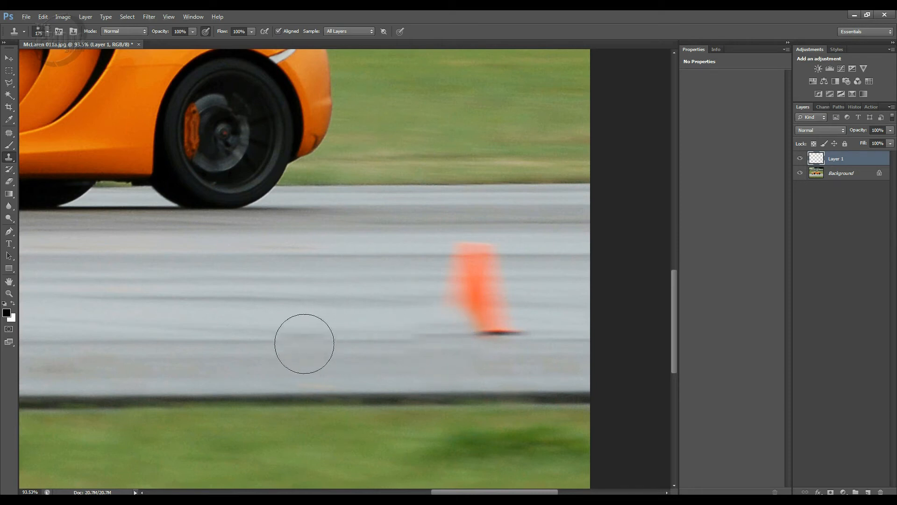
left_click(309, 342, "alt")
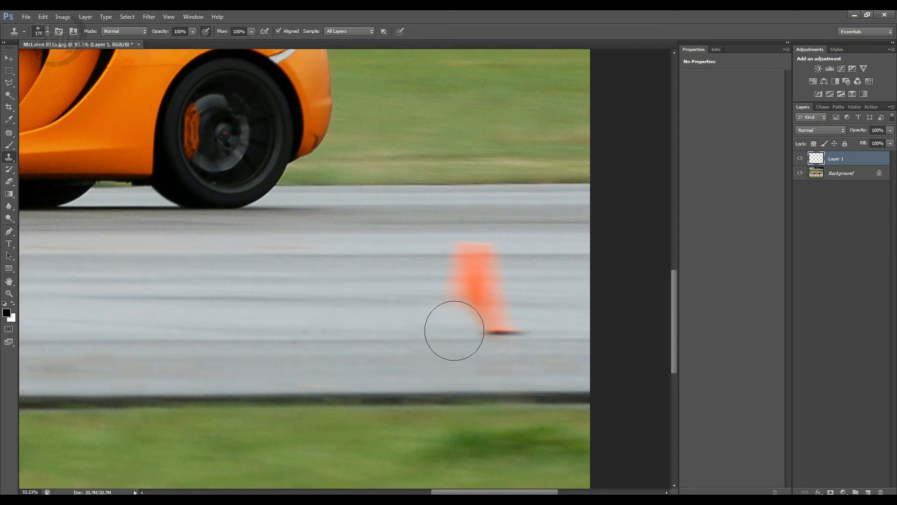
mouse_move(454, 334)
left_mouse_down()
mouse_move(456, 301)
mouse_move(442, 308)
mouse_move(467, 282)
mouse_move(453, 284)
mouse_move(473, 278)
mouse_move(461, 271)
mouse_move(480, 268)
mouse_move(465, 255)
mouse_move(450, 288)
mouse_move(470, 296)
mouse_move(485, 321)
mouse_move(482, 312)
mouse_move(509, 323)
mouse_move(485, 310)
left_mouse_up()
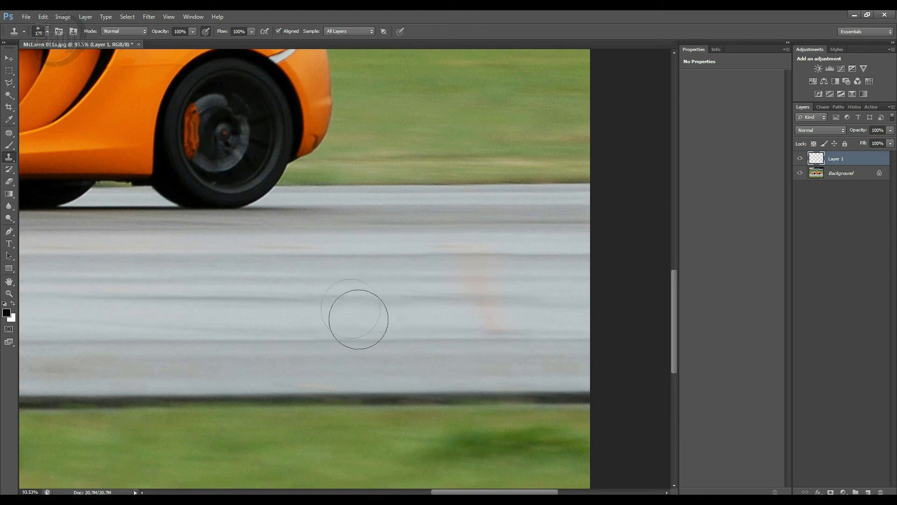
mouse_move(481, 269)
left_mouse_down()
mouse_move(455, 249)
mouse_move(465, 251)
mouse_move(449, 301)
mouse_move(482, 307)
mouse_move(470, 312)
mouse_move(490, 329)
mouse_move(483, 325)
mouse_move(515, 320)
left_mouse_up()
Step: Compare the road with and without the retouching layer, and examine the cloned patch alone with the Background hidden
left_click(800, 159)
left_click(798, 160)
left_click(799, 159)
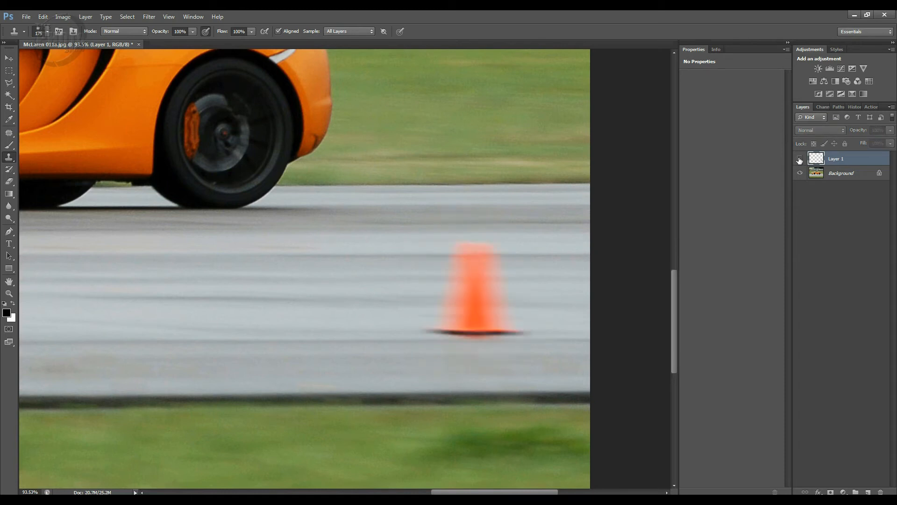
left_click(800, 159)
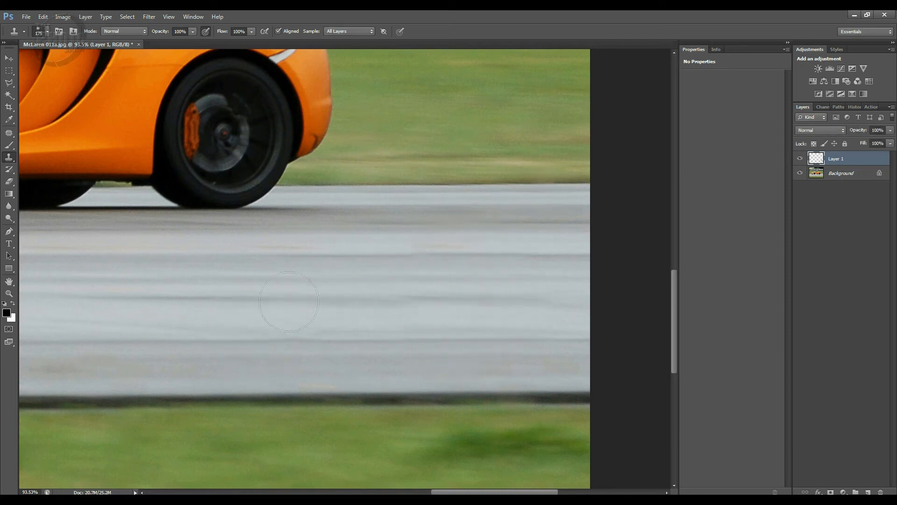
left_click(800, 173)
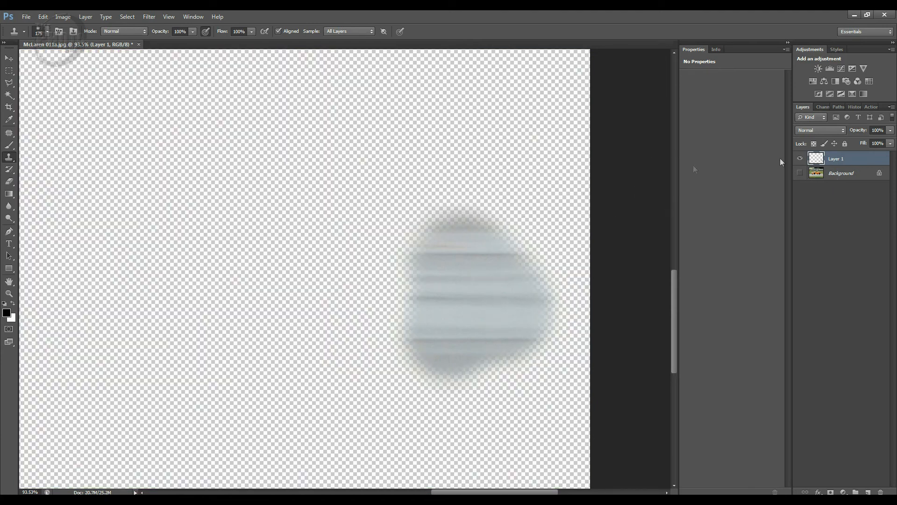
left_click(799, 174)
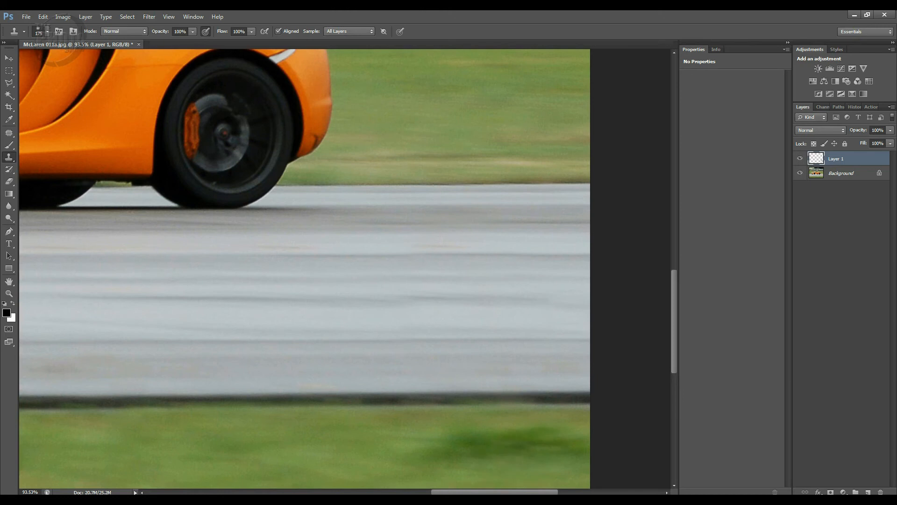
Step: Set the Clone Stamp brush size to 70, sample the white line in the grass, and clone over the trackside sign's red and white lower part
key("ctrl+0")
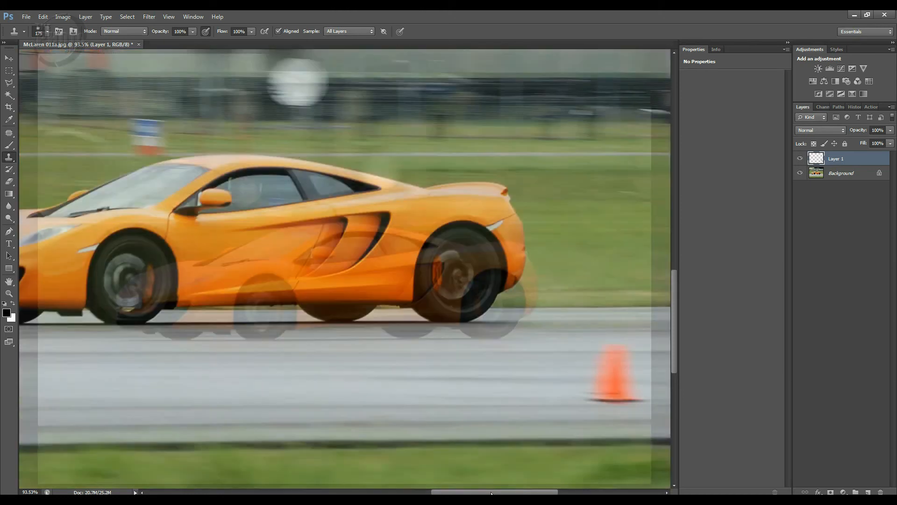
key("z")
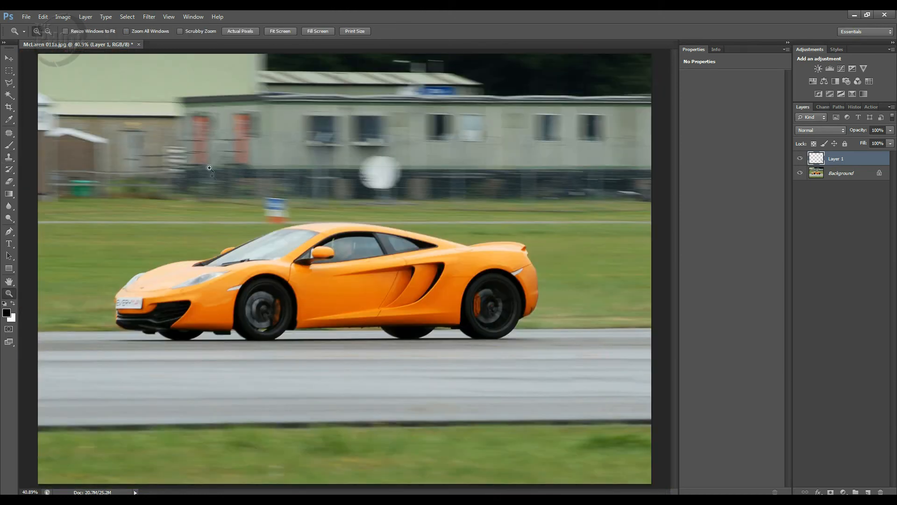
left_click_drag(201, 168, 351, 271)
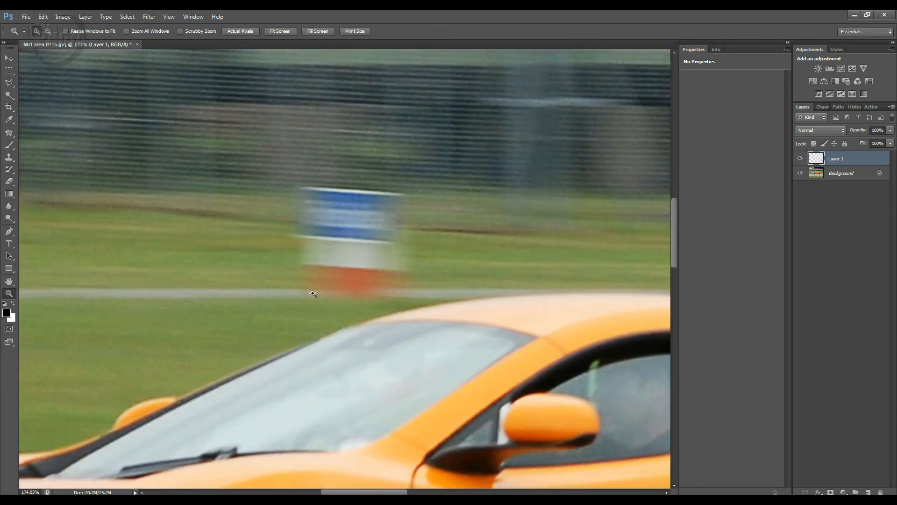
key("s")
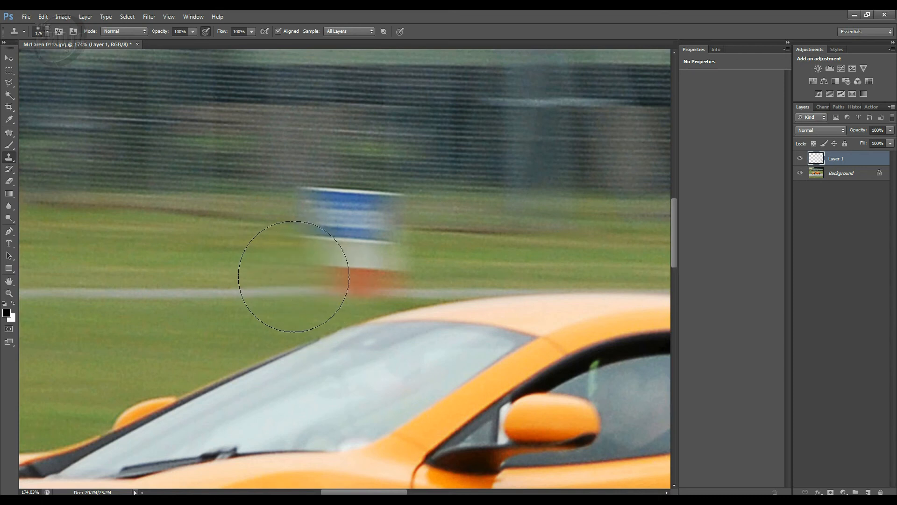
key("bracketleft")
key("bracketleft")
key("bracketleft")
key("bracketleft")
key("bracketleft")
key("bracketleft")
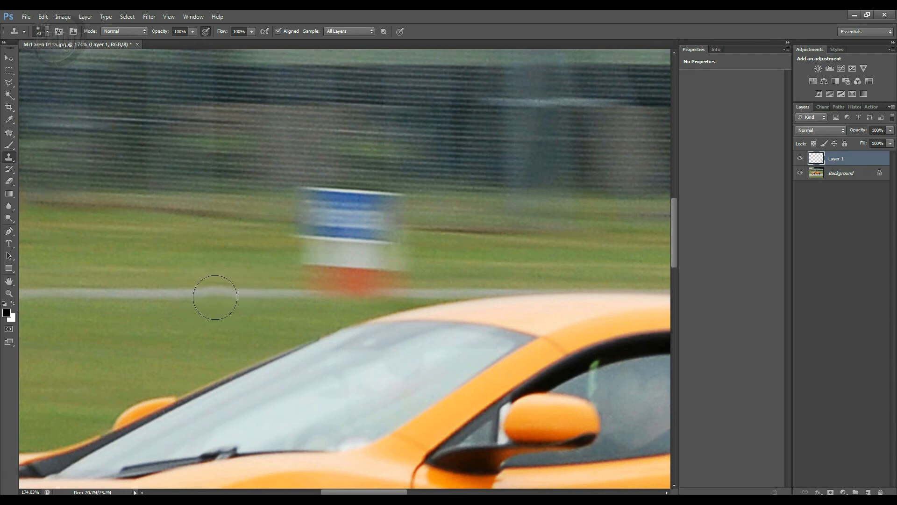
left_click(187, 297, "alt")
mouse_move(307, 293)
left_mouse_down()
mouse_move(314, 269)
mouse_move(304, 273)
mouse_move(319, 267)
mouse_move(321, 279)
mouse_move(342, 285)
mouse_move(394, 279)
mouse_move(338, 266)
mouse_move(407, 268)
mouse_move(360, 278)
left_mouse_up()
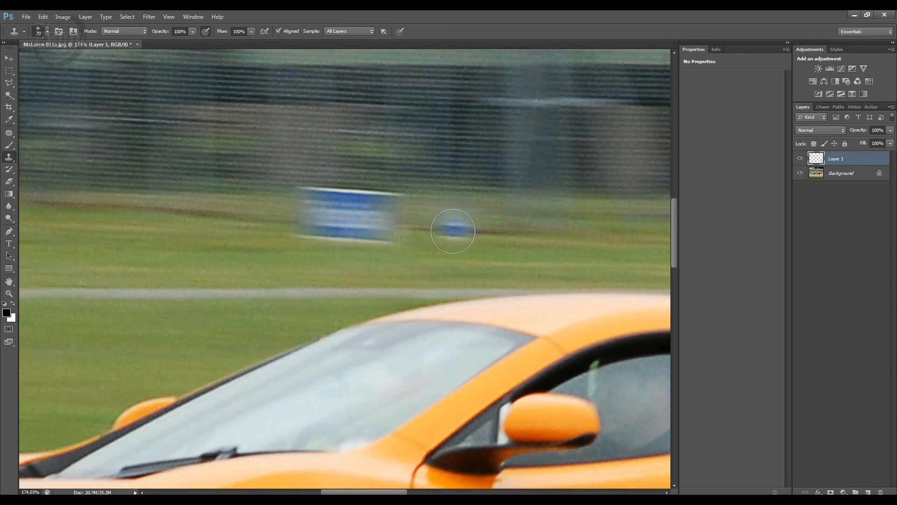
Step: Sample the dark grass edge to the right of the sign and clone it over the right part of the blue panel
left_click(457, 230, "alt")
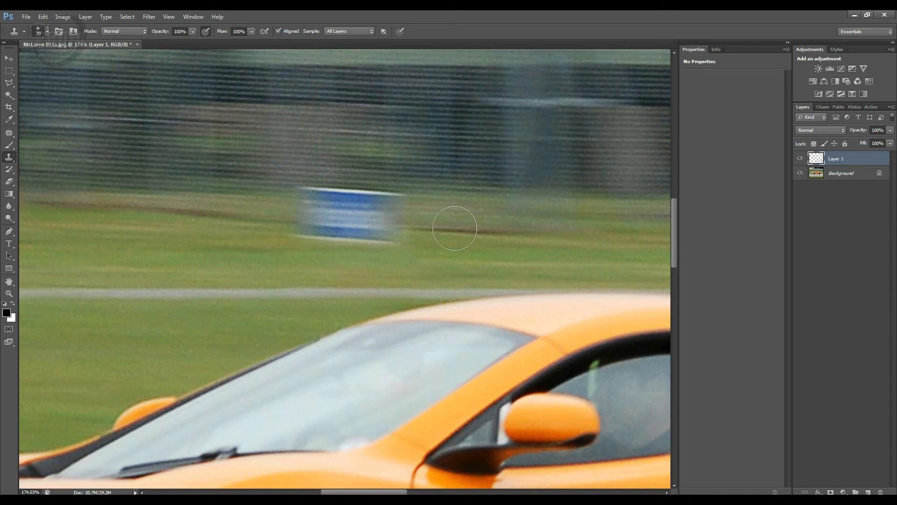
left_click_drag(411, 227, 401, 226)
left_click(395, 229)
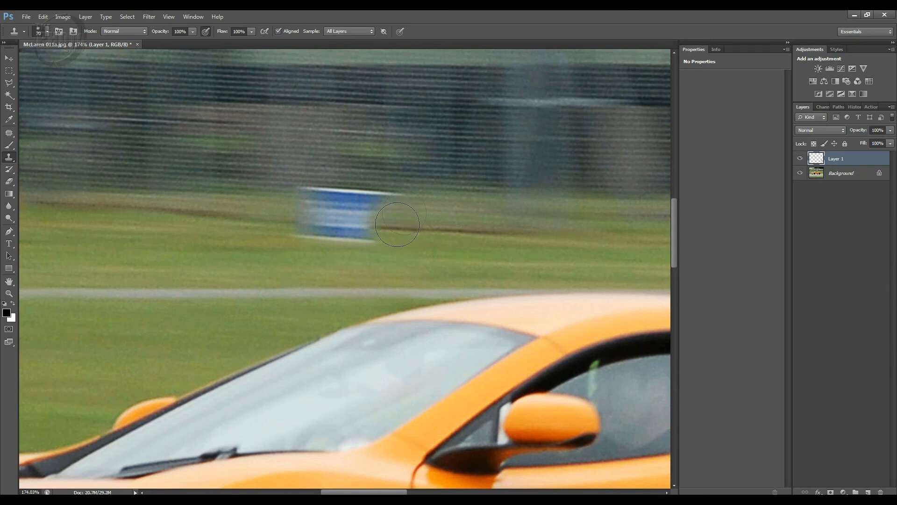
left_click(395, 211)
left_click(367, 230)
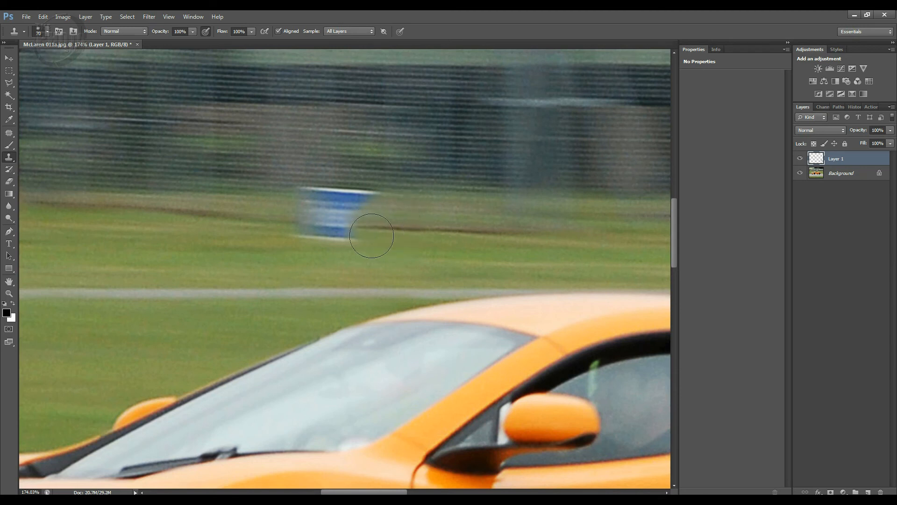
left_click(358, 230)
left_click(375, 200)
left_click(366, 198)
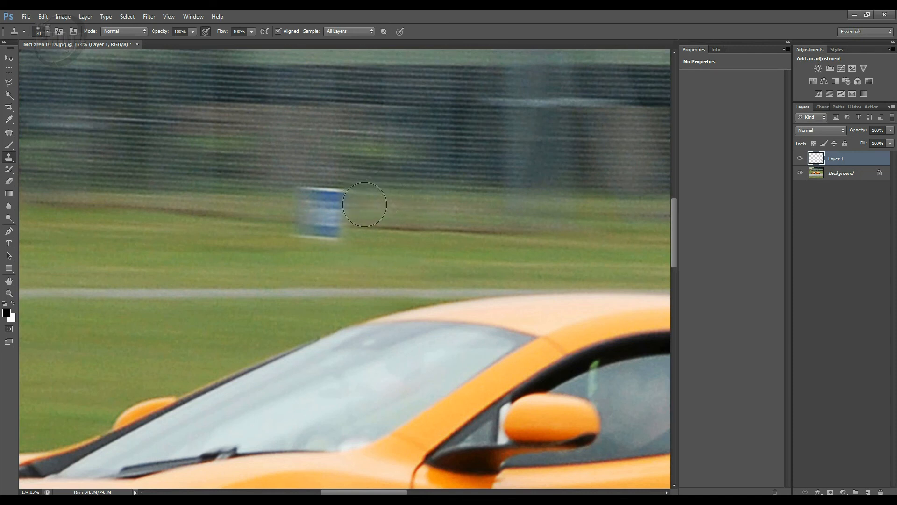
Step: Sample the grass edge to the left of the sign and clone over the rest of the blue panel until the sign is removed
left_click(244, 215, "alt")
left_click(287, 219)
left_click(291, 220)
left_click(295, 220)
left_click(297, 224)
left_click(299, 229)
left_click(306, 237)
left_click(312, 238)
left_click(320, 228)
left_click(306, 198)
left_click(321, 204)
left_click(325, 201)
left_click(331, 212)
left_click(336, 215)
left_click(346, 214)
left_click(341, 225)
left_click(358, 226)
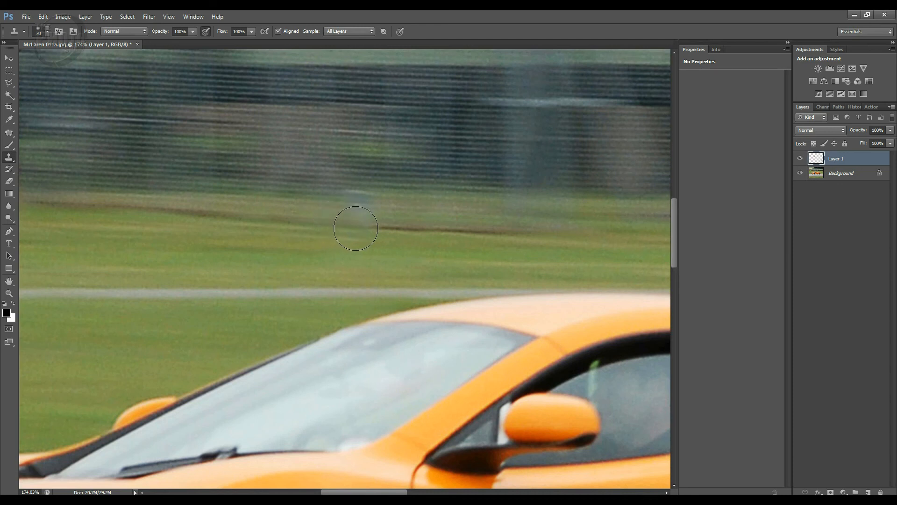
left_click(358, 209)
left_click(356, 201)
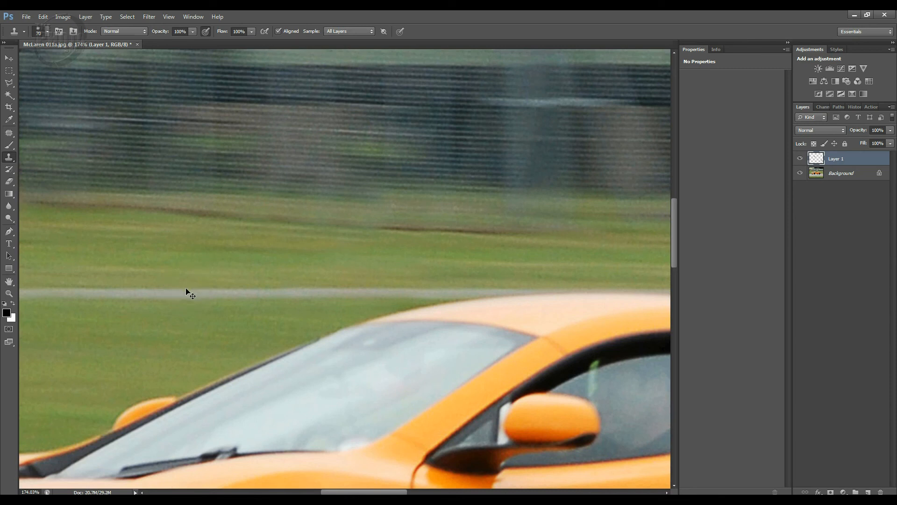
Step: Compare the whole photo with and without the retouching on Layer 1
key("ctrl+0")
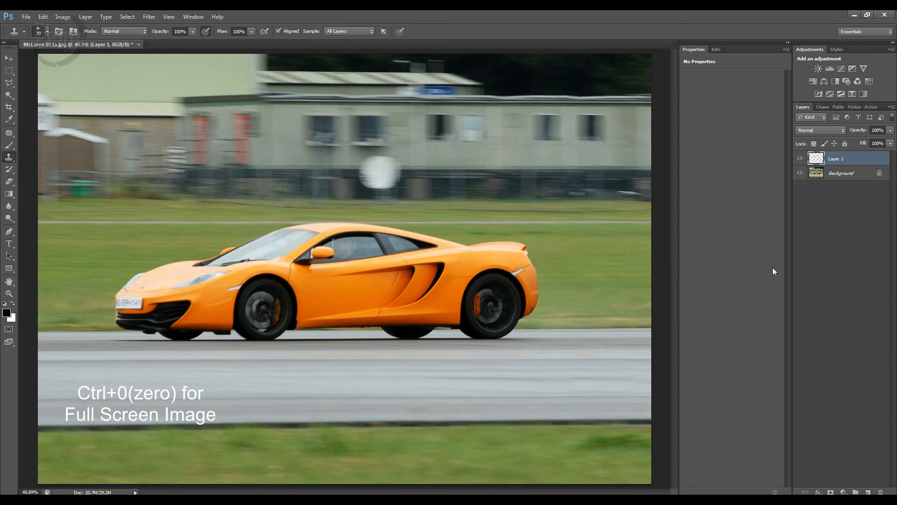
left_click(800, 159)
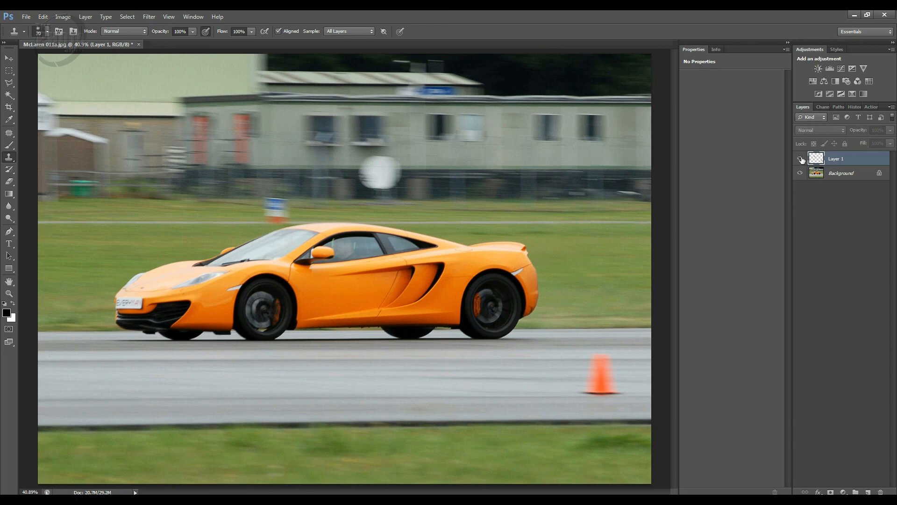
left_click(800, 159)
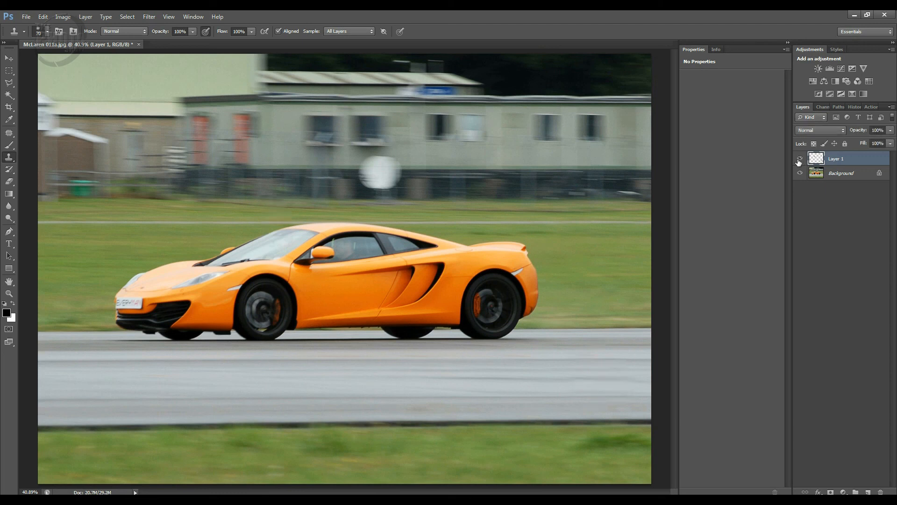